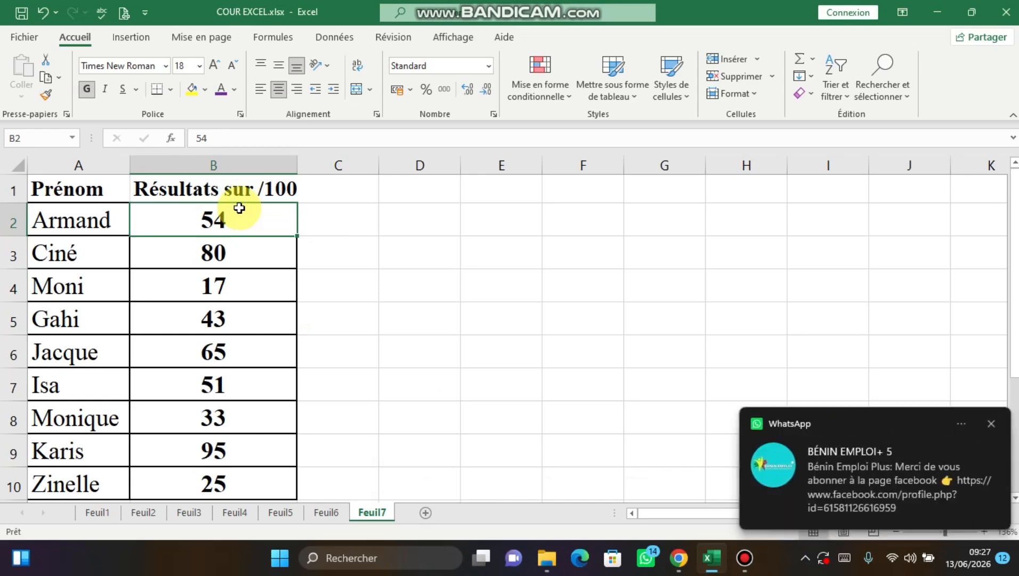
# Dismiss the WhatsApp notification and turn off the computer's Wi-Fi connection.
pyautogui.click(992, 423)
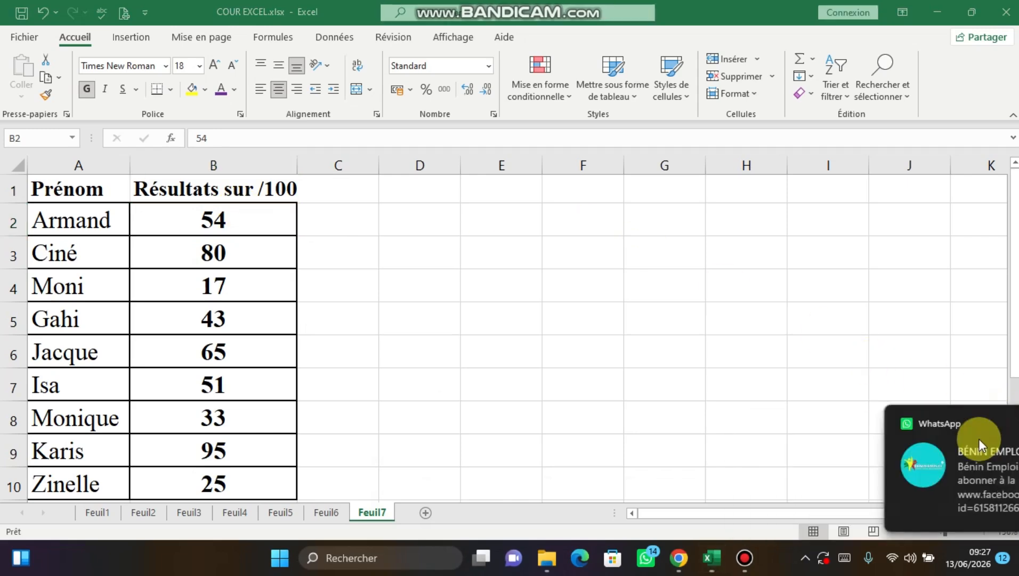
pyautogui.click(899, 555)
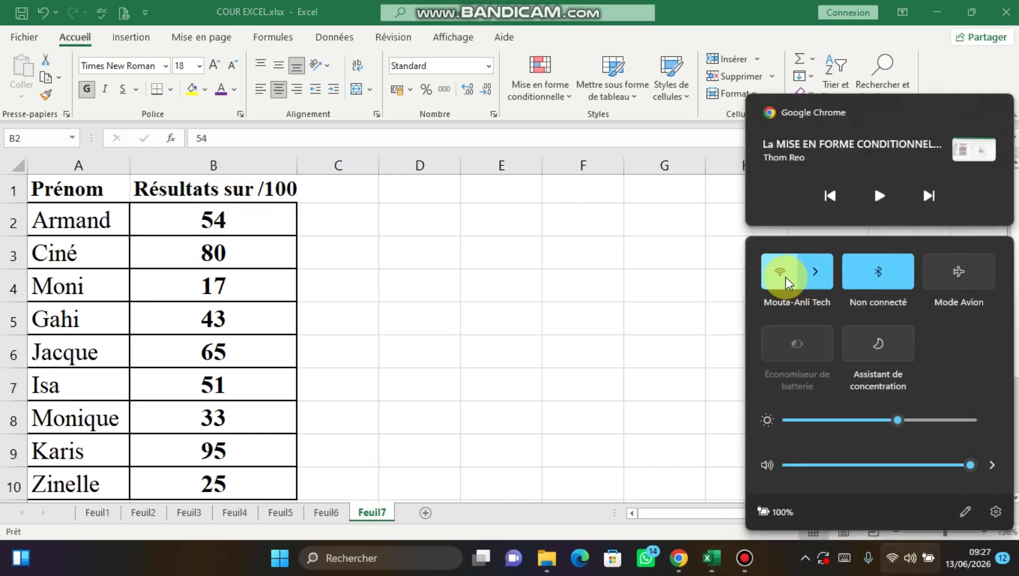
pyautogui.click(603, 312)
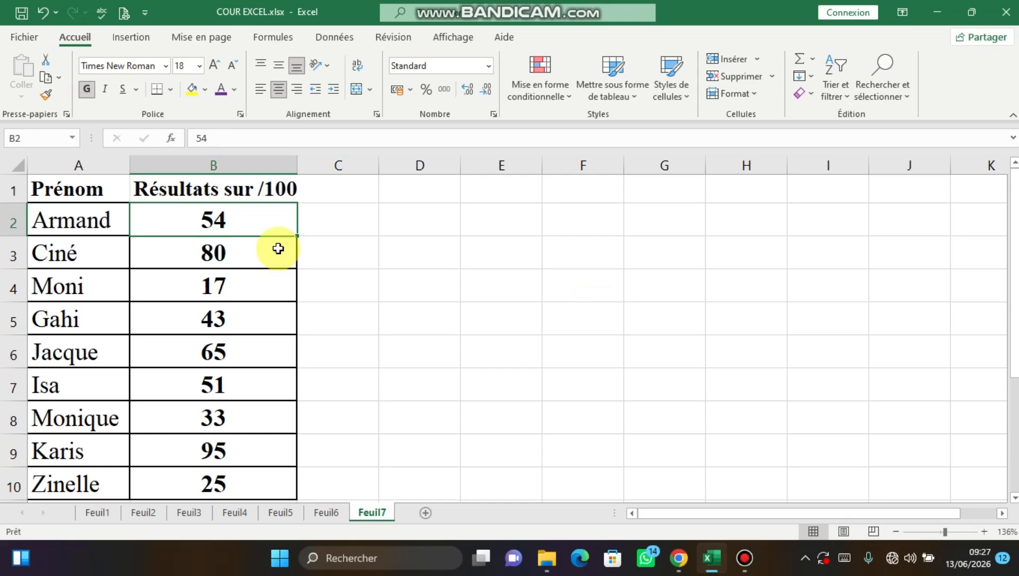
# Apply conditional formatting with blue gradient data bars to the results in B2:B10.
pyautogui.click(103, 220)
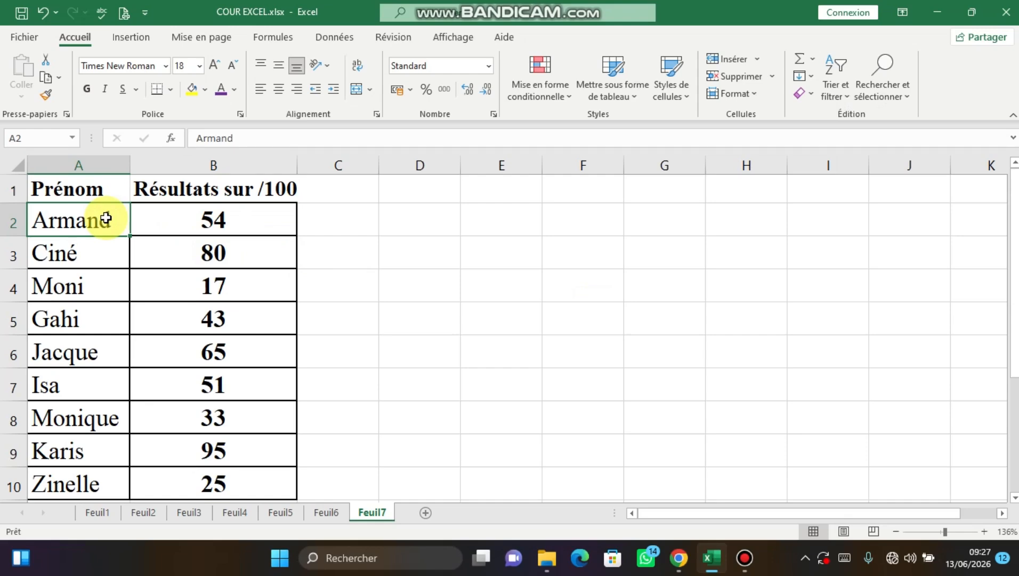
pyautogui.click(182, 221)
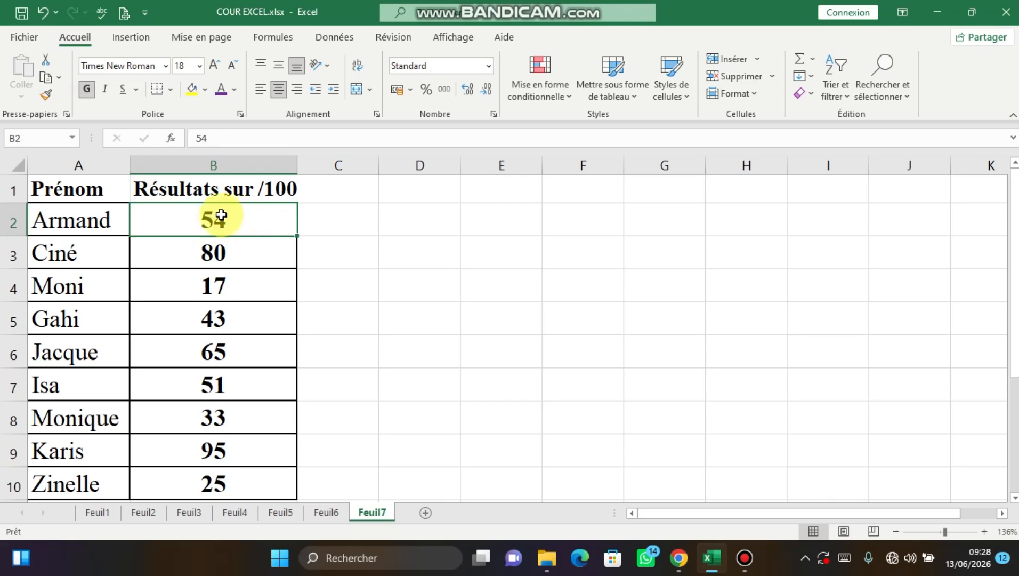
pyautogui.moveTo(211, 212); pyautogui.dragTo(218, 481)
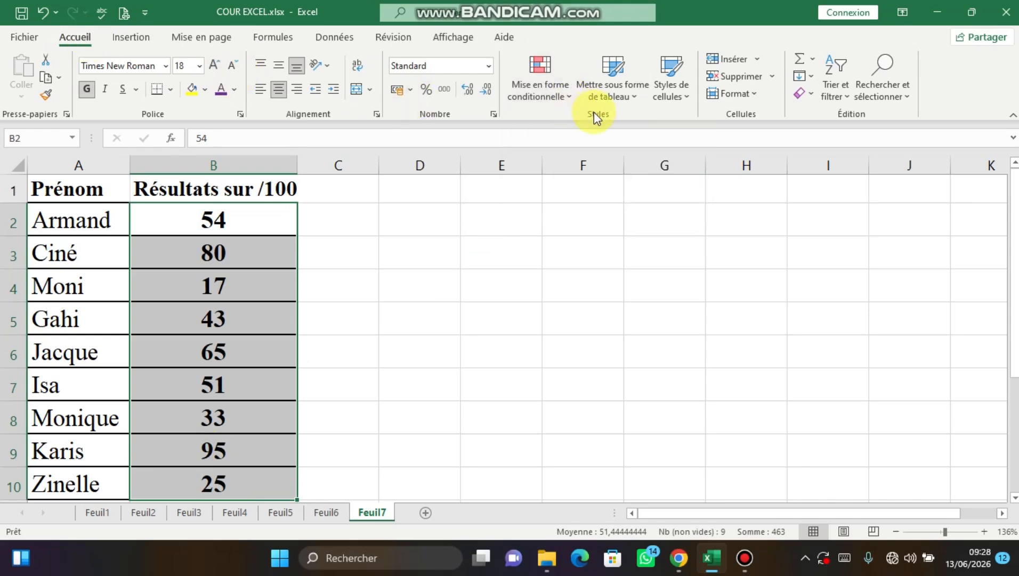
pyautogui.click(569, 94)
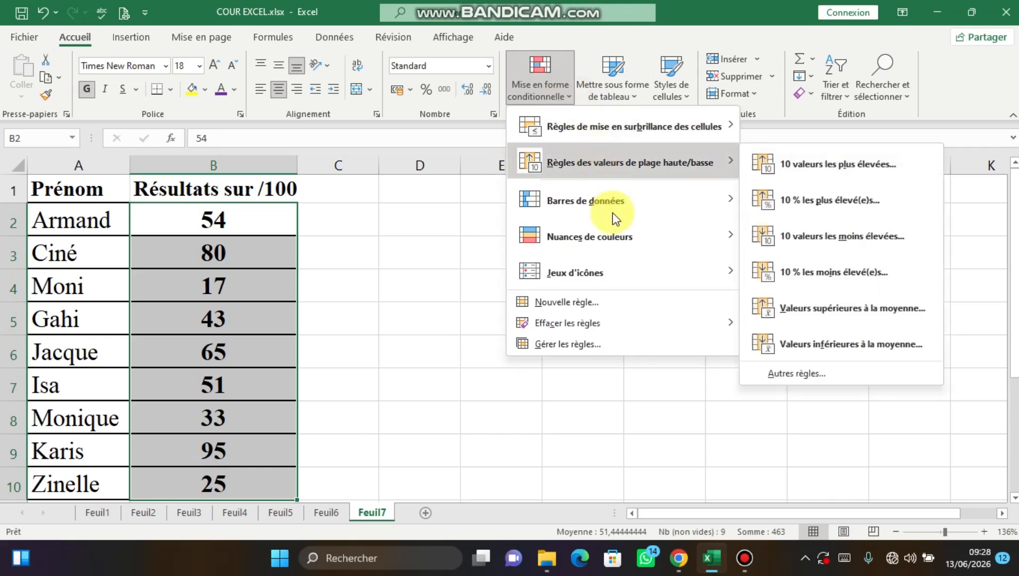
pyautogui.moveTo(631, 275)
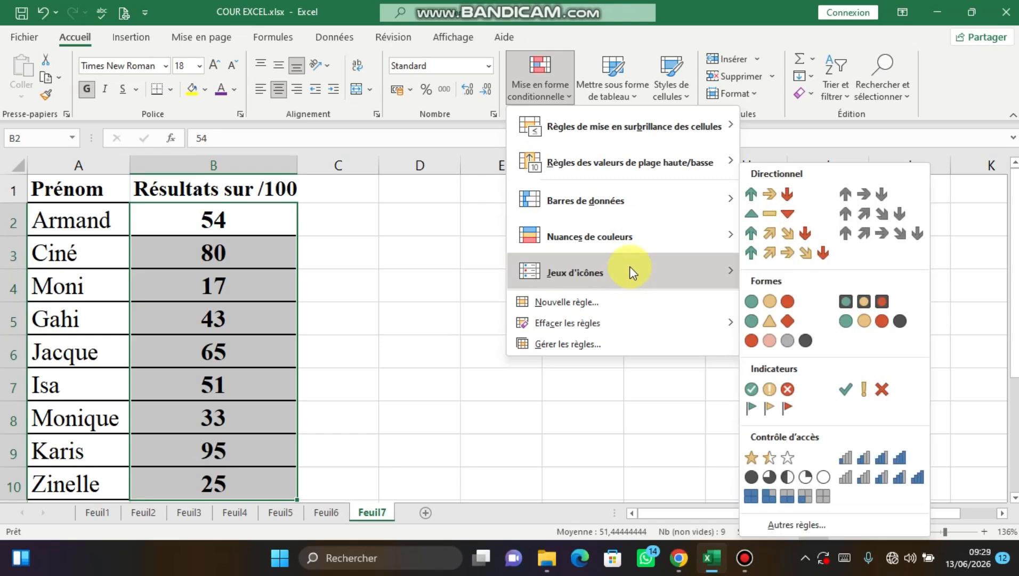
pyautogui.moveTo(668, 202)
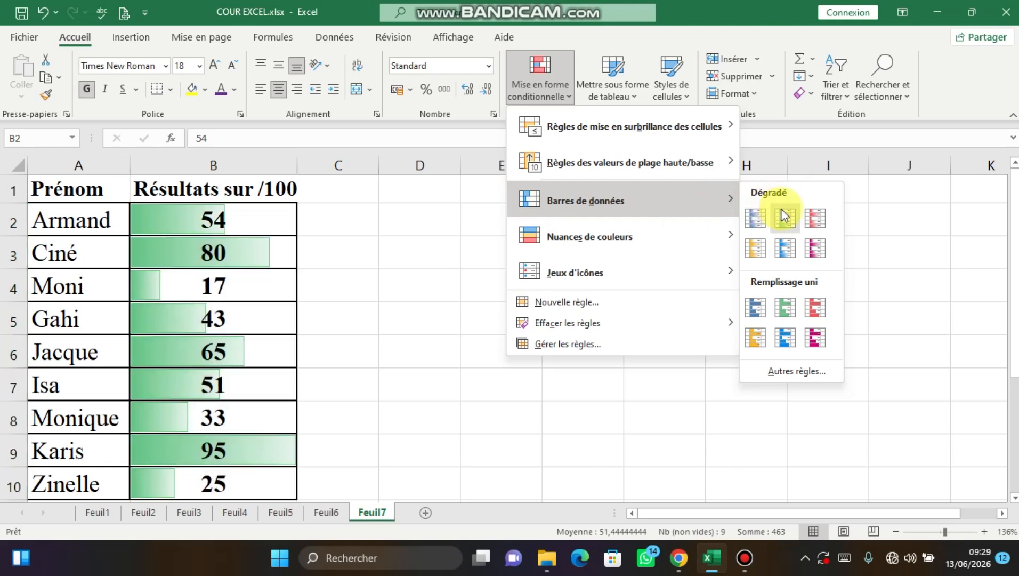
pyautogui.click(756, 218)
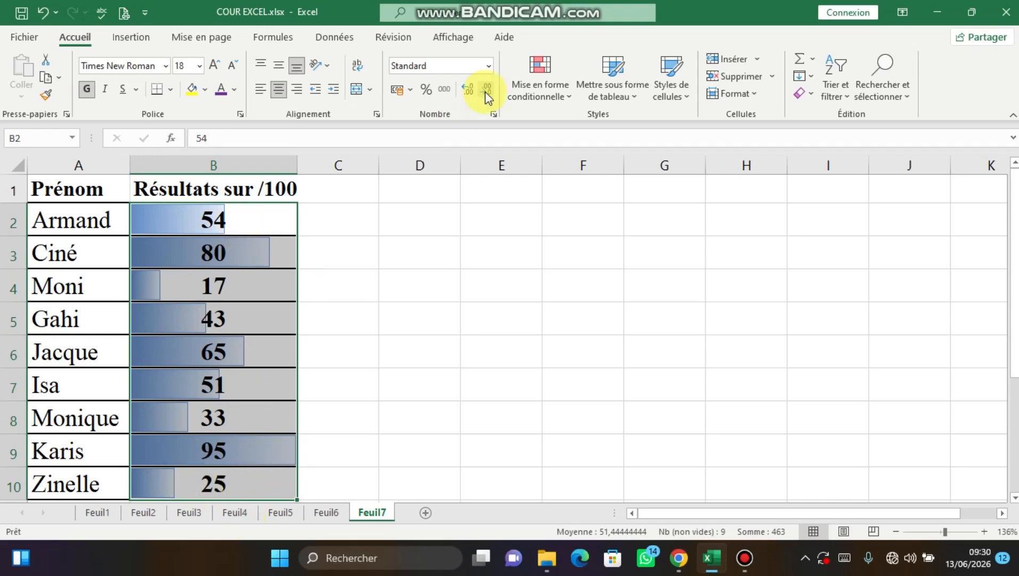
# Preview the colour scales and add the coloured three-arrow directional icon set to B2:B10.
pyautogui.click(566, 94)
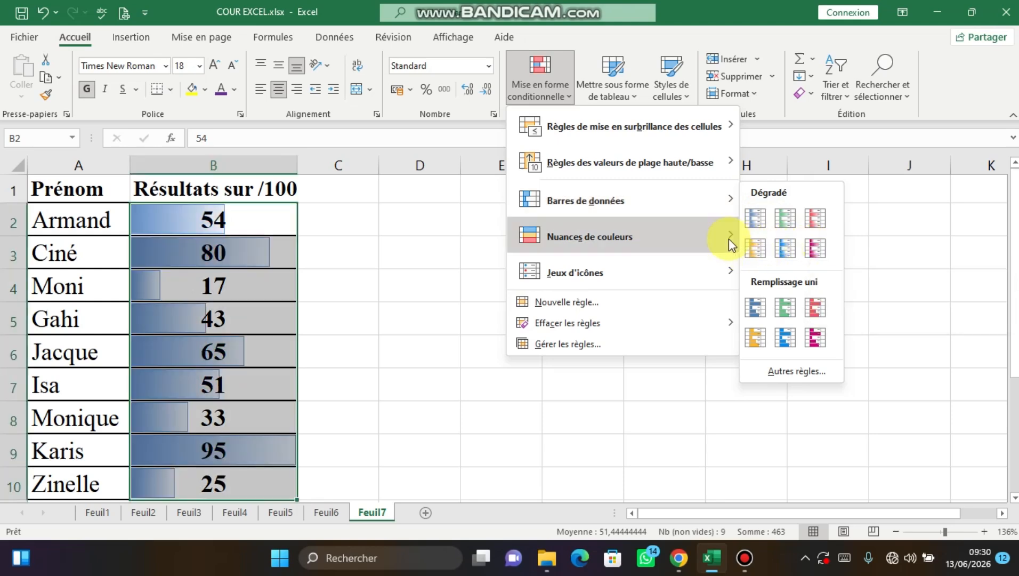
pyautogui.moveTo(731, 244)
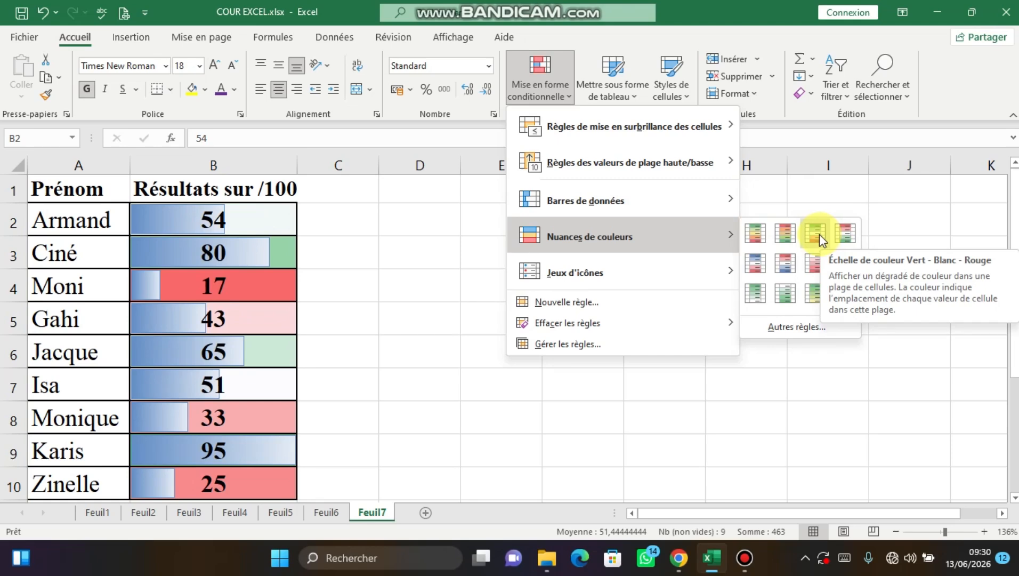
pyautogui.moveTo(706, 269)
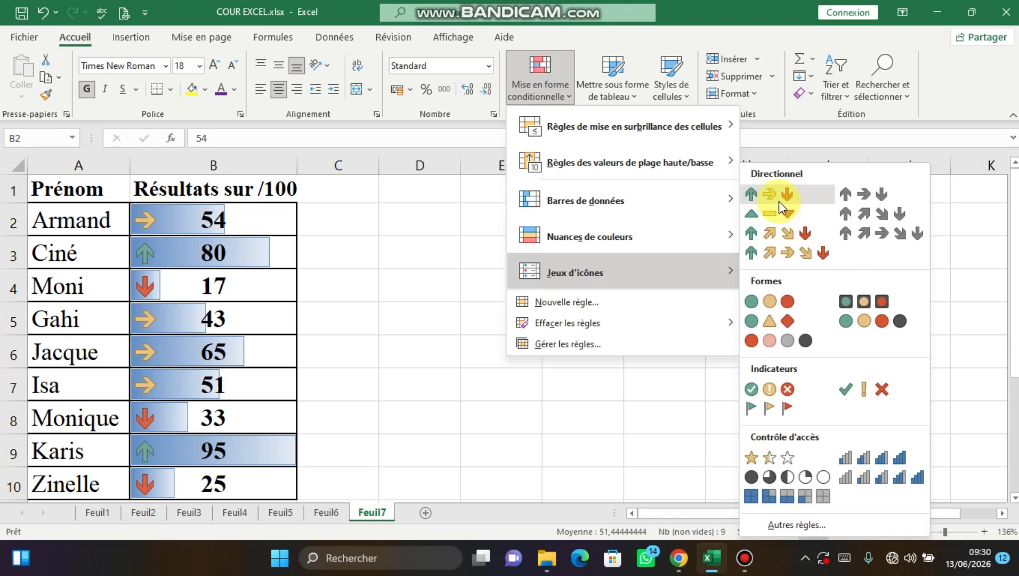
pyautogui.click(779, 201)
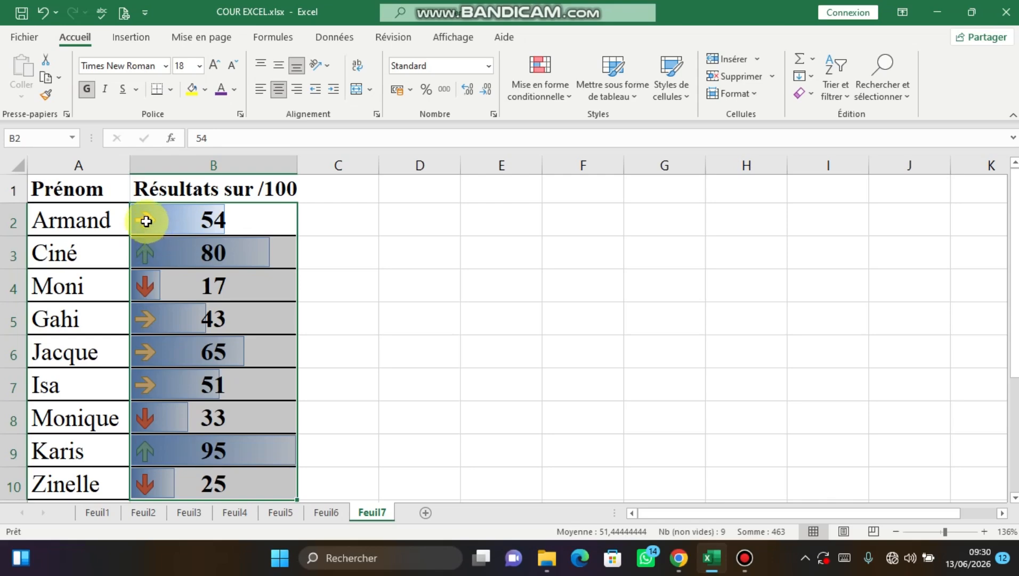
# Undo the arrow icons and the data bars on the results column.
pyautogui.click(42, 20)
pyautogui.click(42, 20)
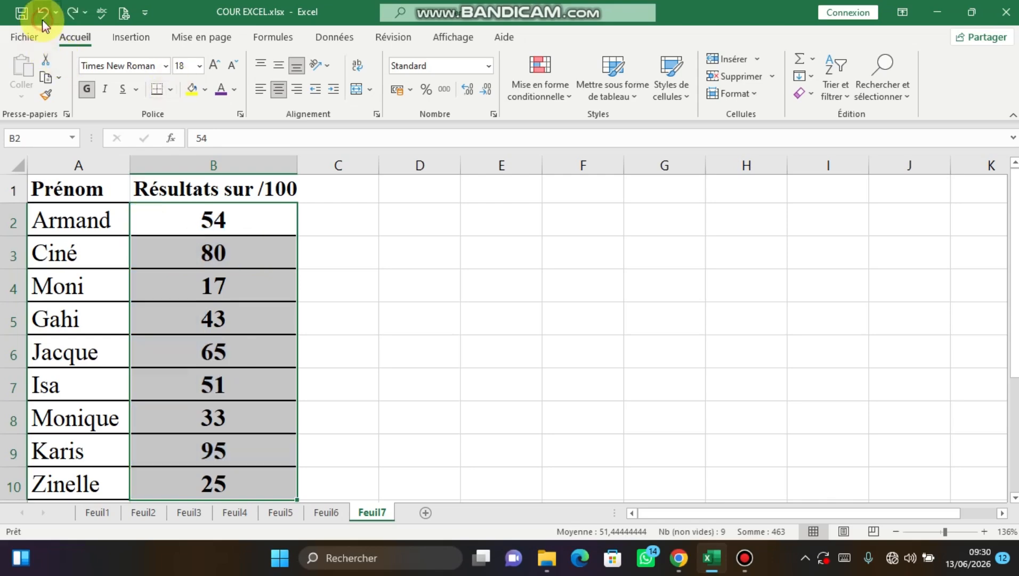
pyautogui.click(42, 20)
pyautogui.click(42, 20)
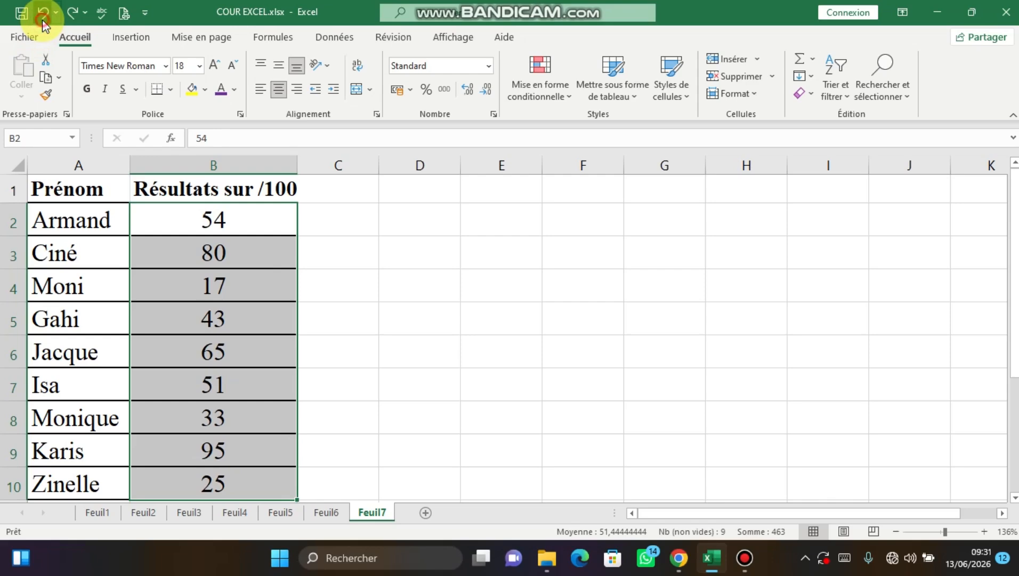
# Apply the directional icon set of green triangle, yellow dash and red triangle to the results in B2:B10.
pyautogui.moveTo(195, 218); pyautogui.dragTo(213, 483)
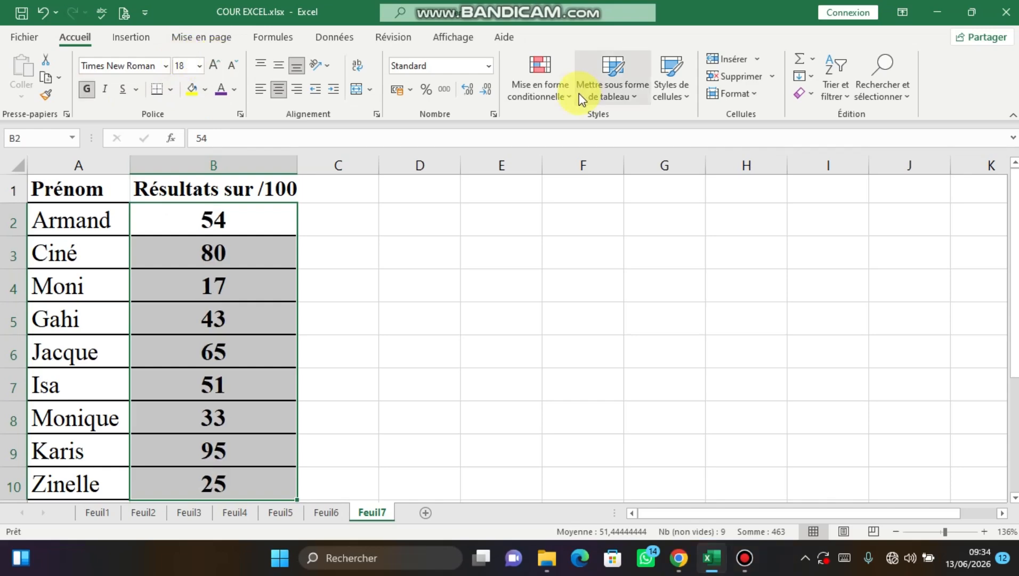
pyautogui.click(570, 94)
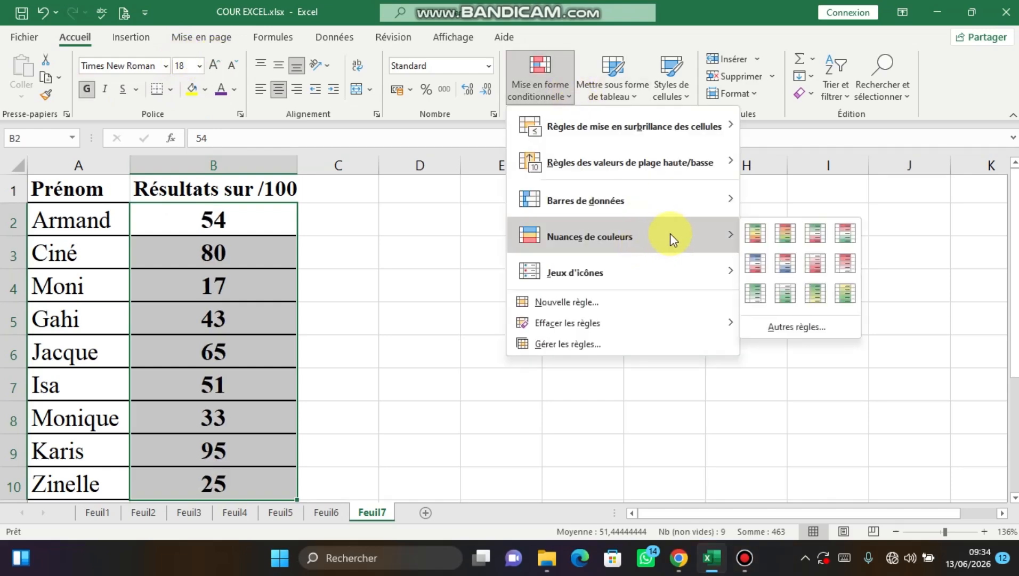
pyautogui.moveTo(685, 268)
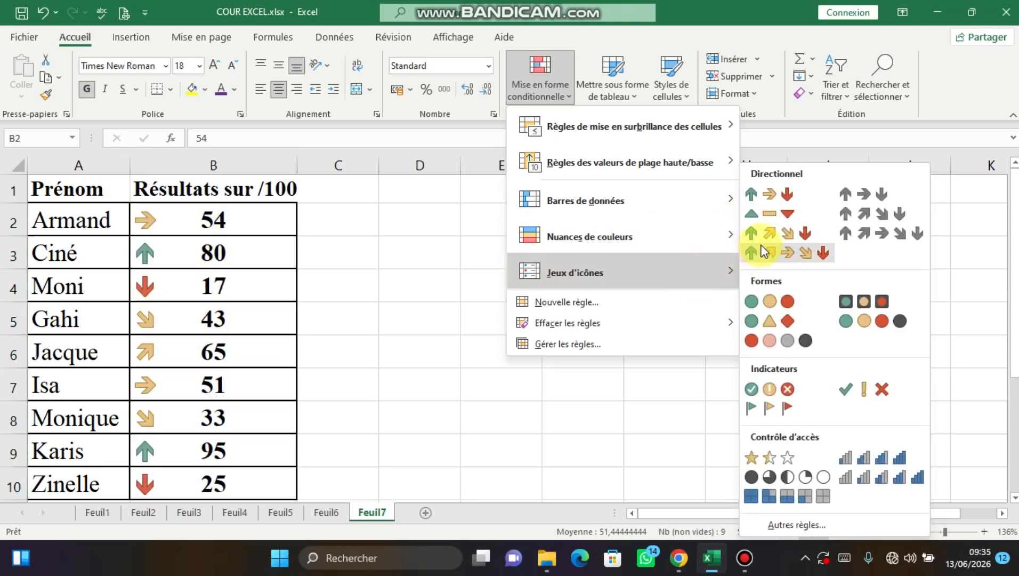
pyautogui.click(769, 216)
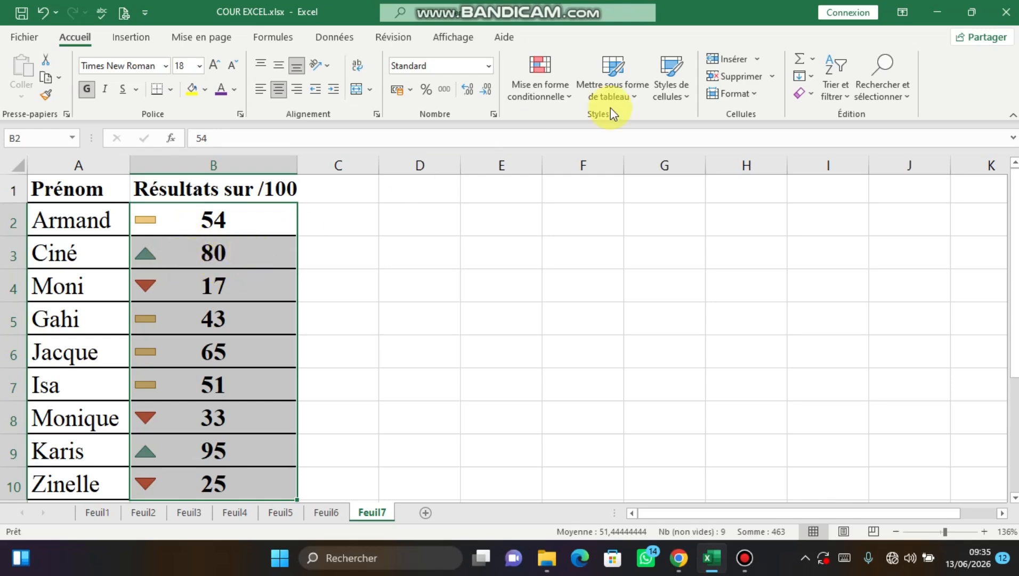
# Switch the icons on B2:B10 to the coloured four-arrow directional set.
pyautogui.click(575, 96)
pyautogui.click(568, 96)
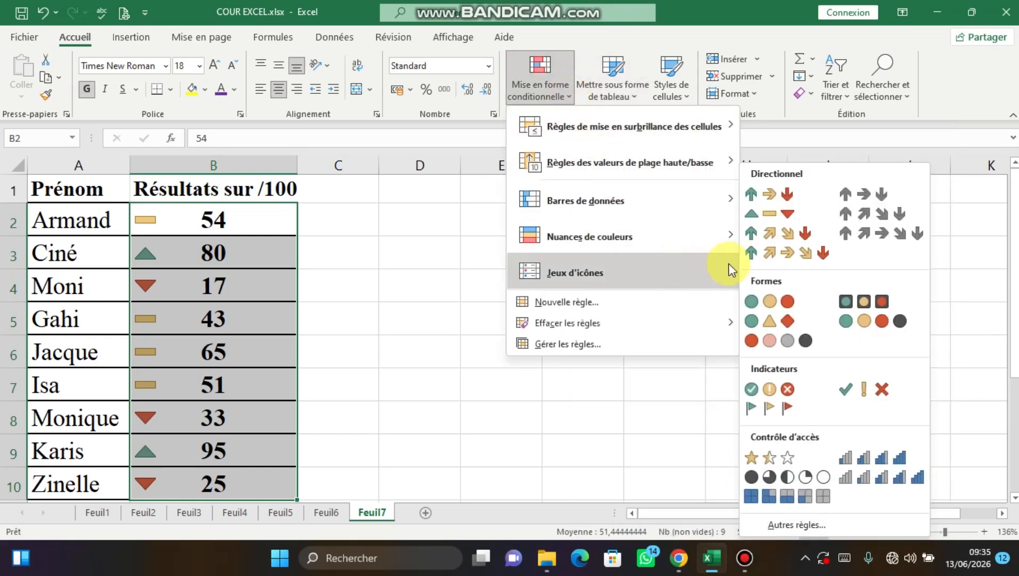
pyautogui.click(758, 240)
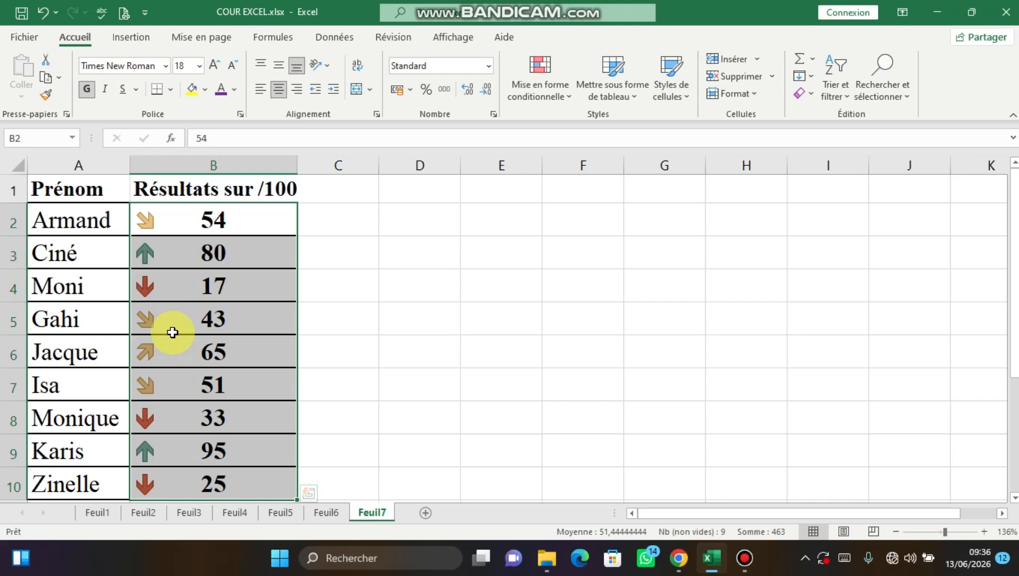
# Apply the uncircled check, exclamation and cross indicators to B2:B10, and put the 4 Évaluations bar icons over them.
pyautogui.click(569, 97)
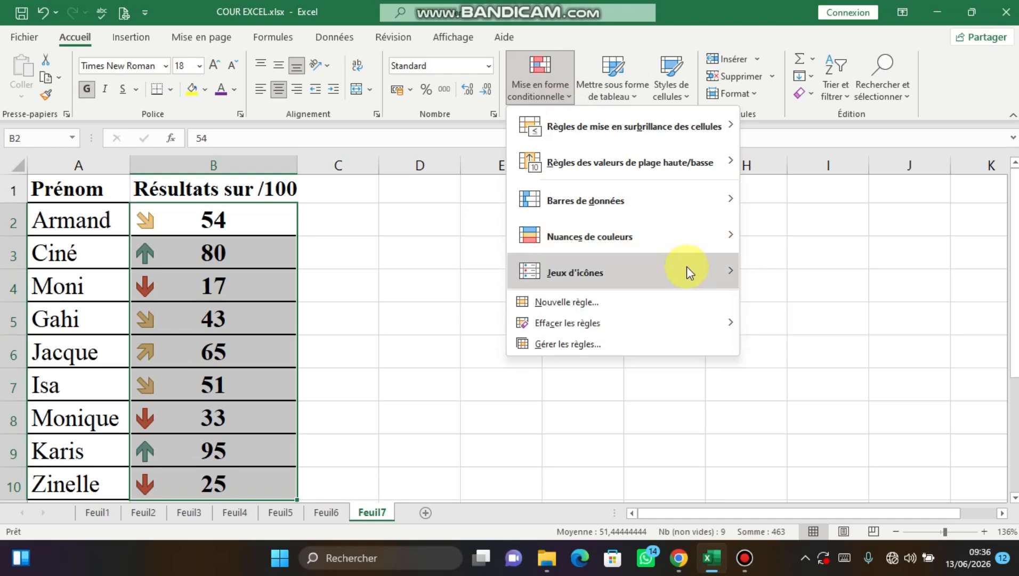
pyautogui.moveTo(687, 266)
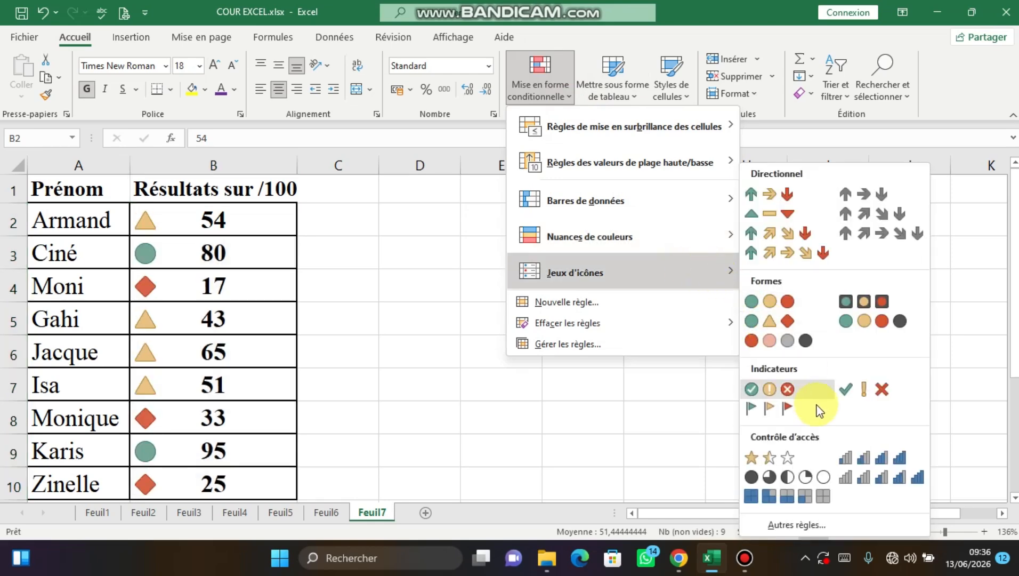
pyautogui.click(880, 392)
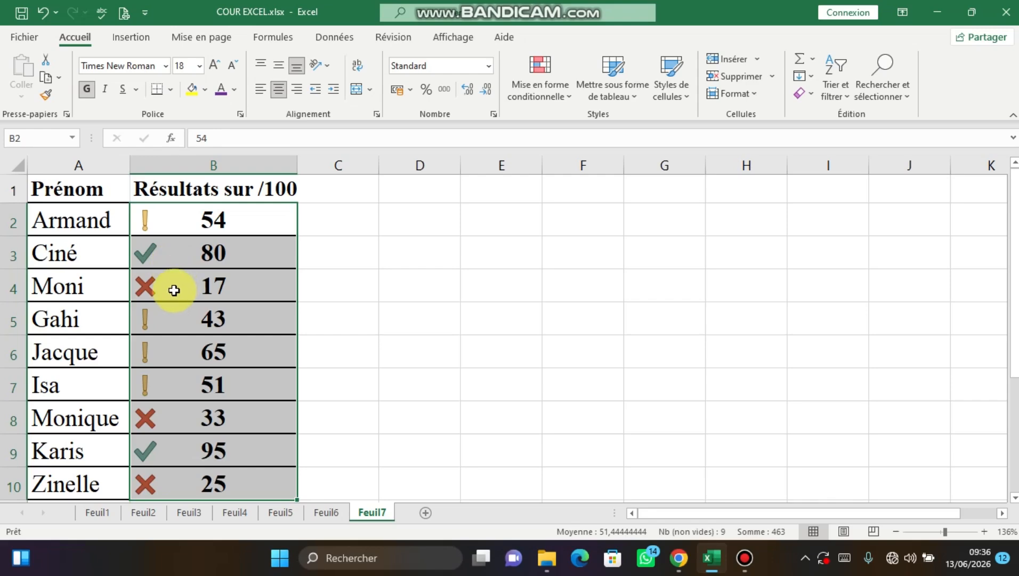
pyautogui.click(566, 92)
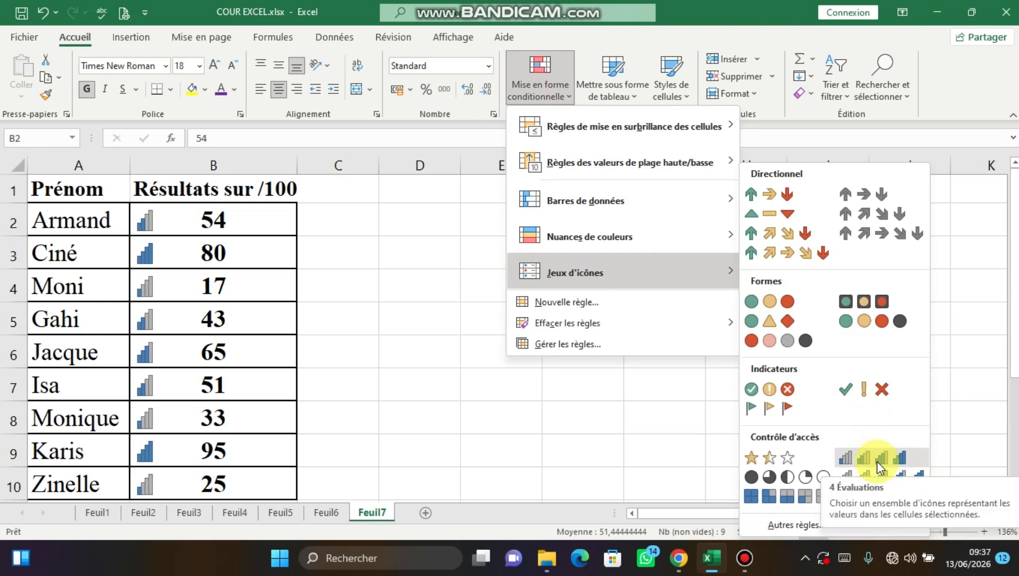
pyautogui.click(877, 461)
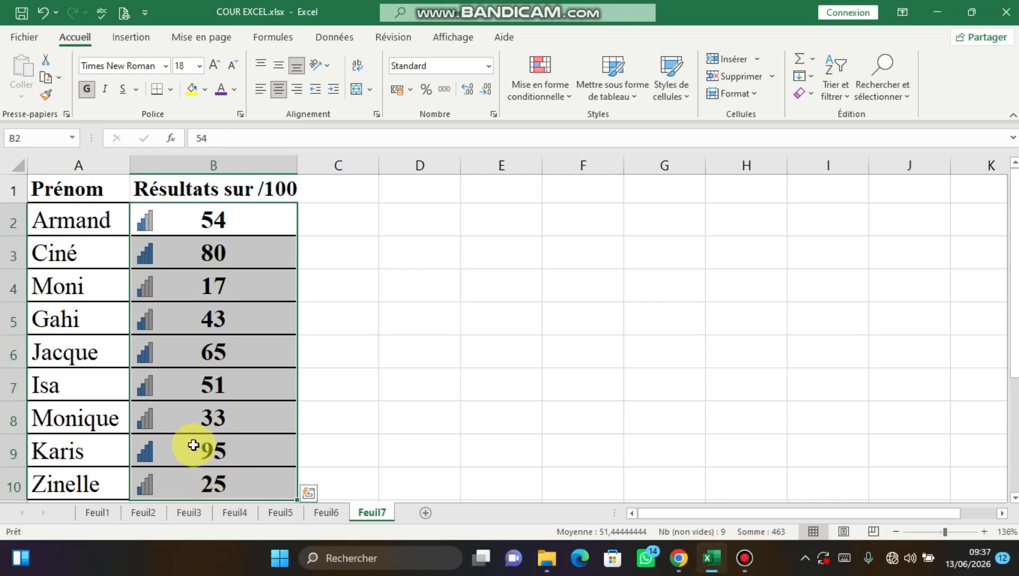
# Examine the settings of the four-bar icon rule through the conditional formatting rules manager, and close both dialogs without saving changes.
pyautogui.click(573, 96)
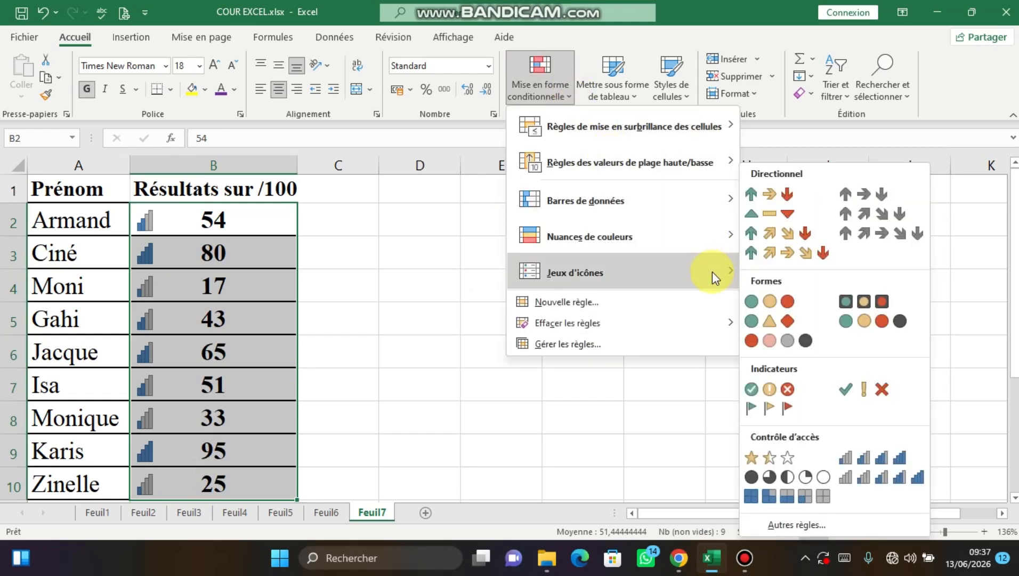
pyautogui.click(674, 344)
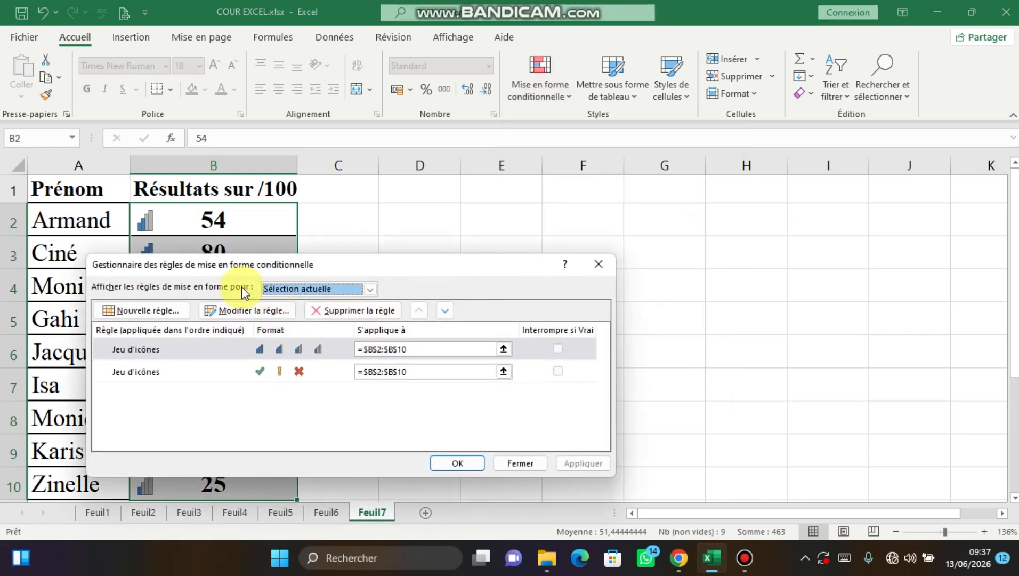
pyautogui.click(248, 310)
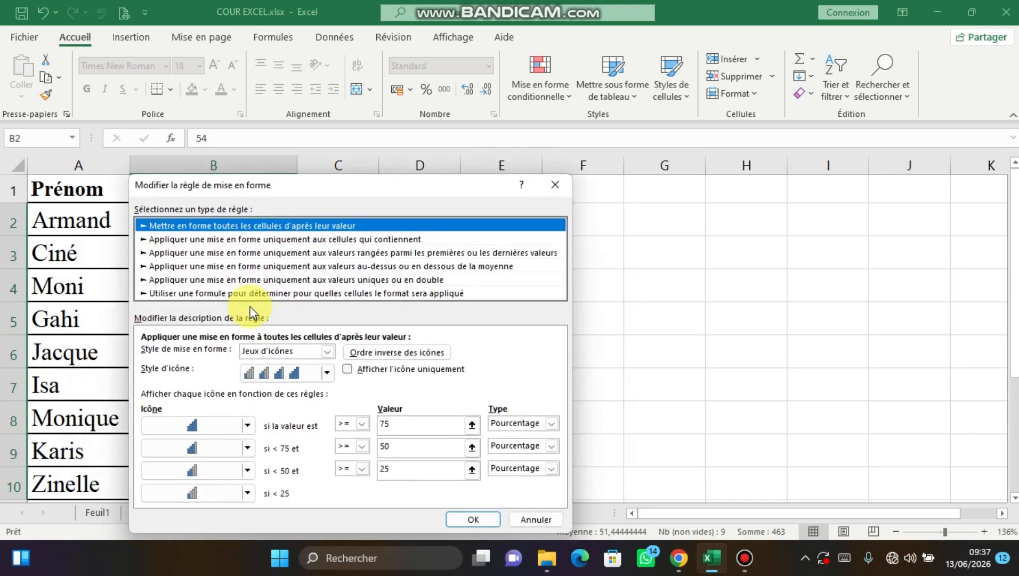
pyautogui.click(308, 241)
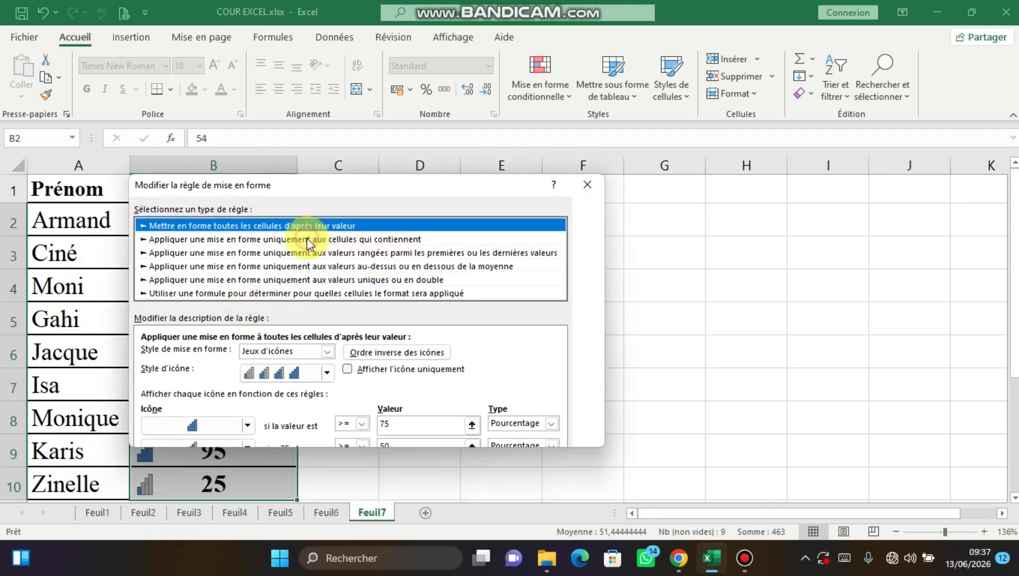
pyautogui.click(587, 184)
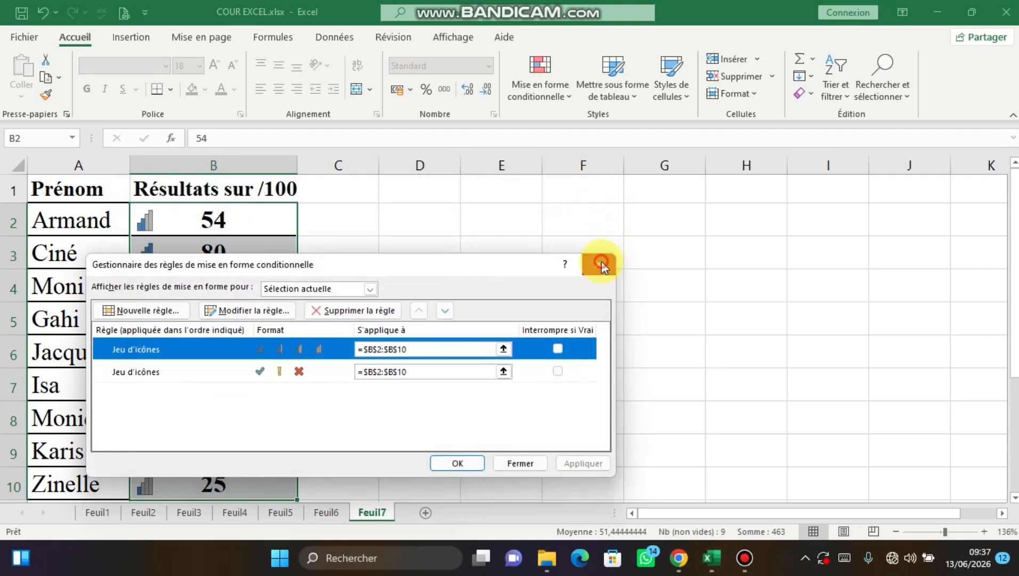
pyautogui.click(601, 264)
pyautogui.click(749, 555)
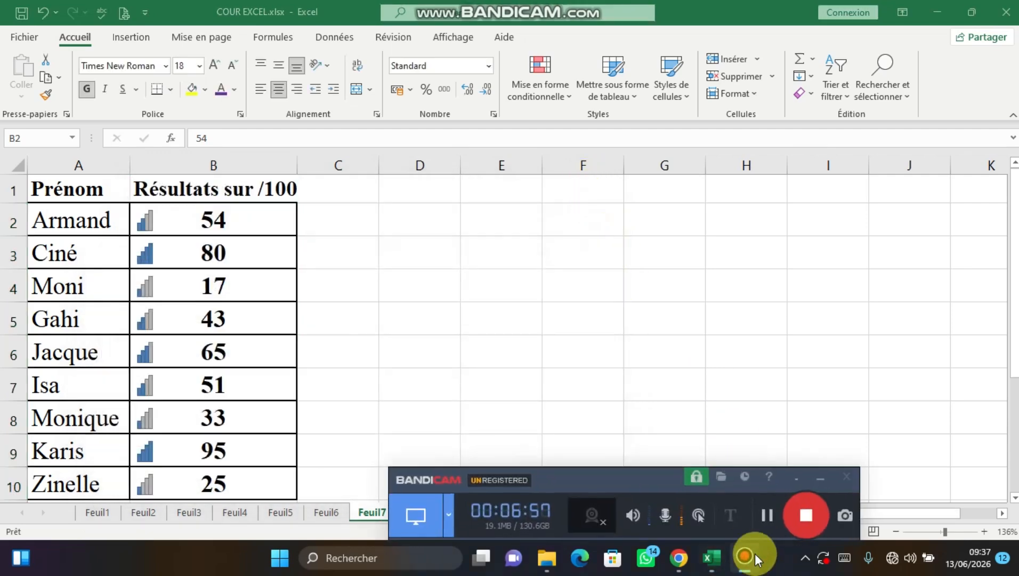
pyautogui.click(766, 517)
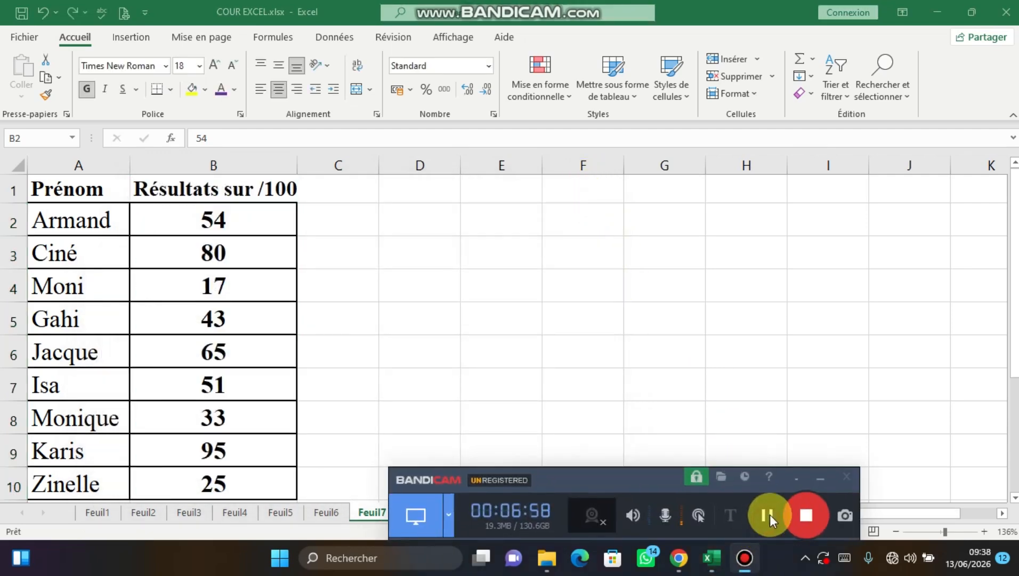
pyautogui.click(817, 475)
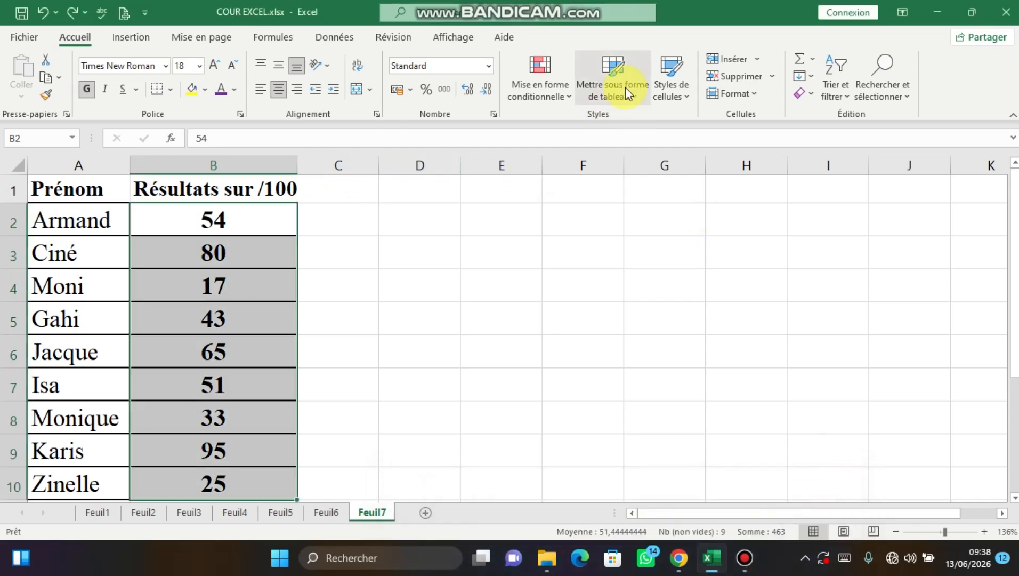
# Highlight the results in B2:B10 that are less than 50 with a yellow fill and dark yellow text.
pyautogui.click(569, 97)
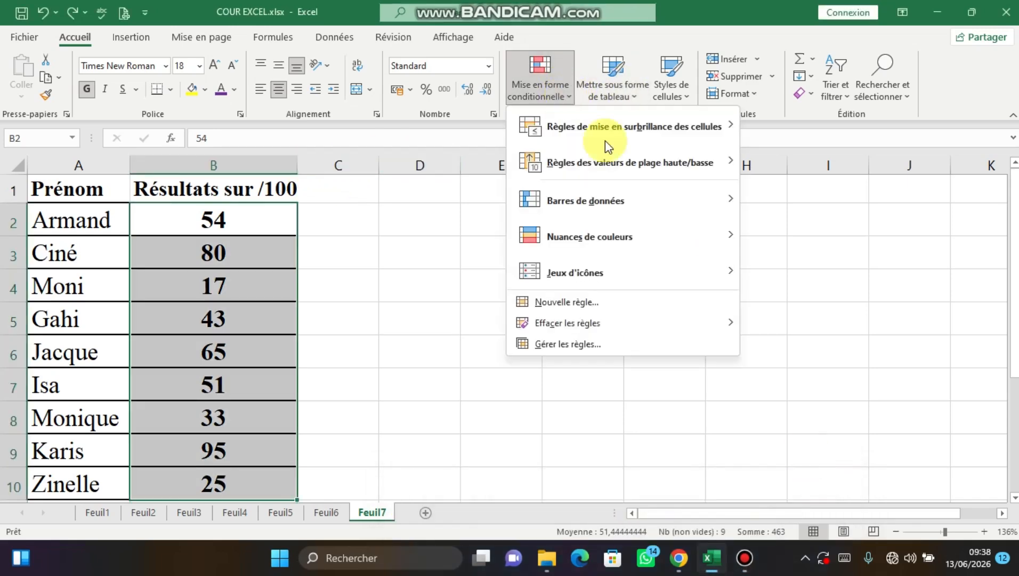
pyautogui.moveTo(630, 175)
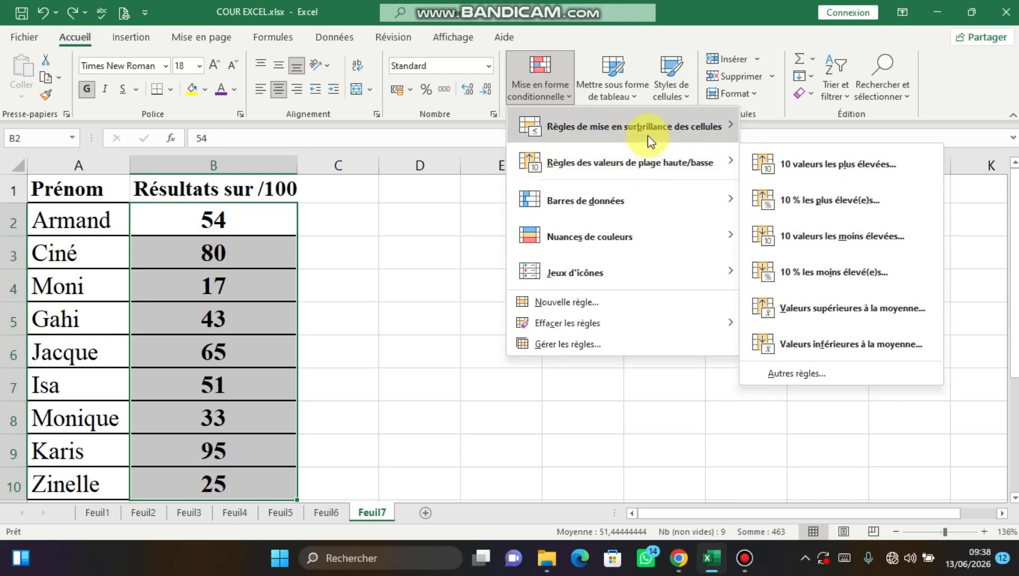
pyautogui.moveTo(659, 134)
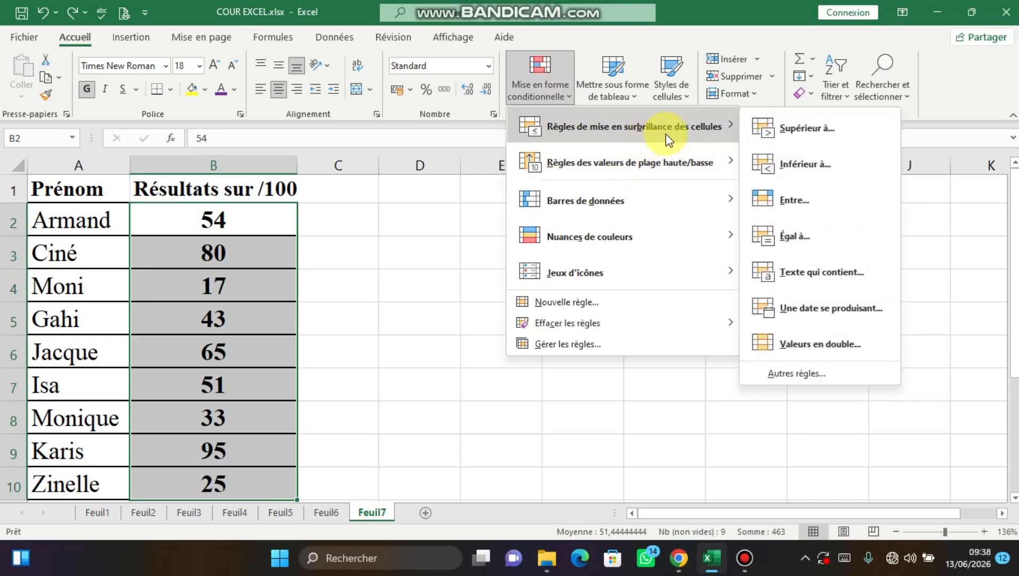
pyautogui.click(784, 156)
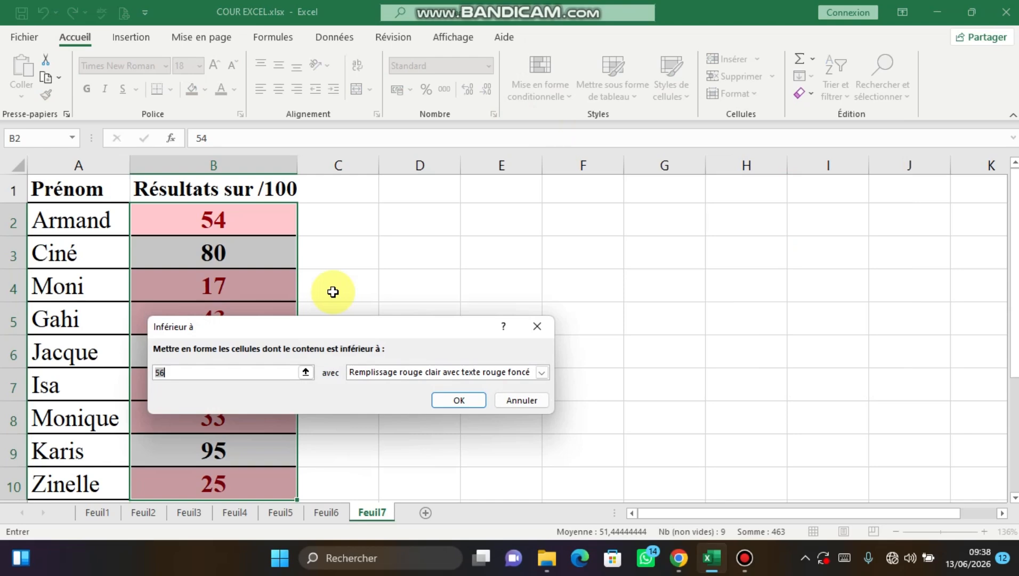
pyautogui.press('BackSpace')
pyautogui.write('0')
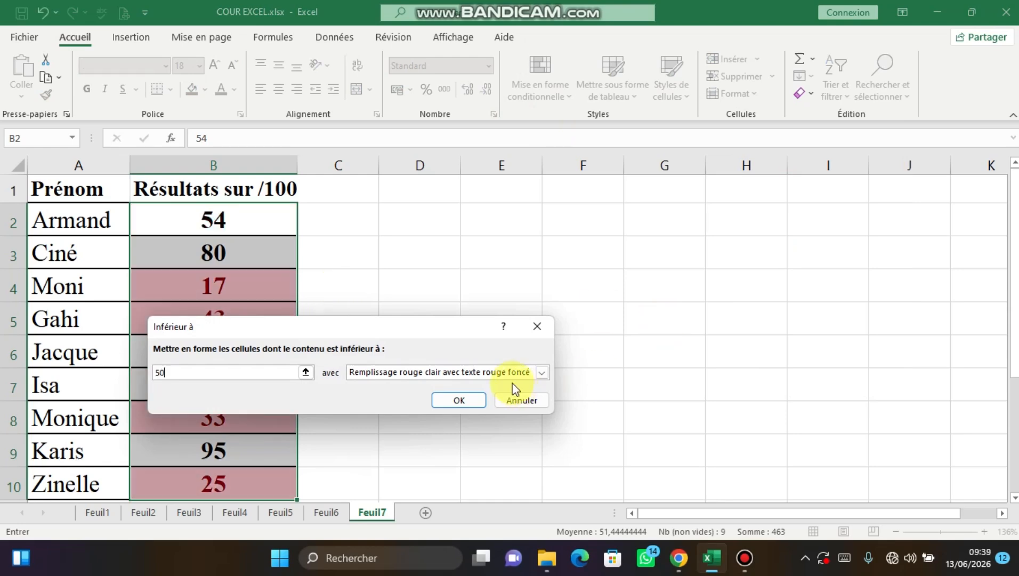
pyautogui.click(542, 372)
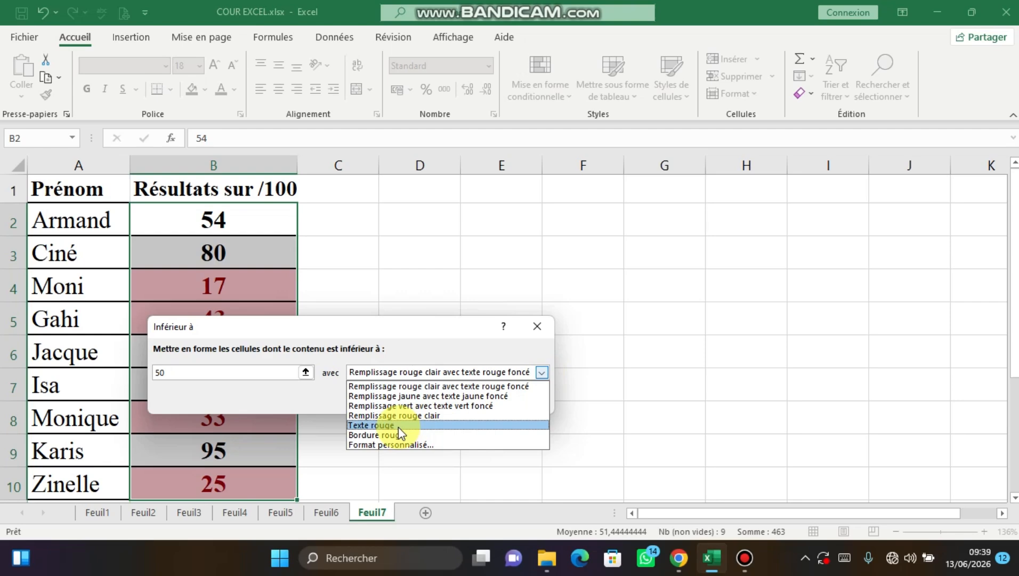
pyautogui.click(401, 396)
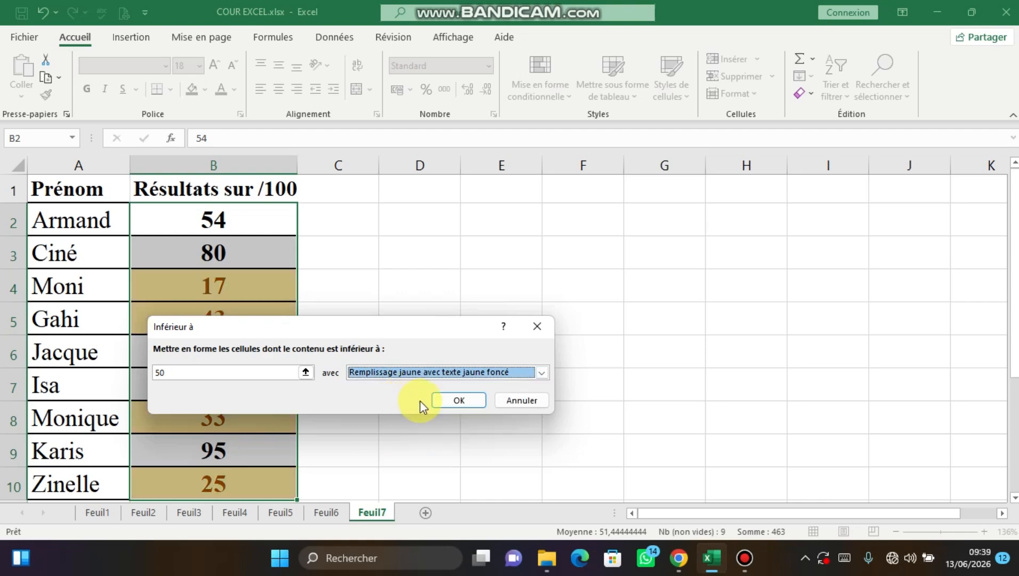
pyautogui.click(459, 400)
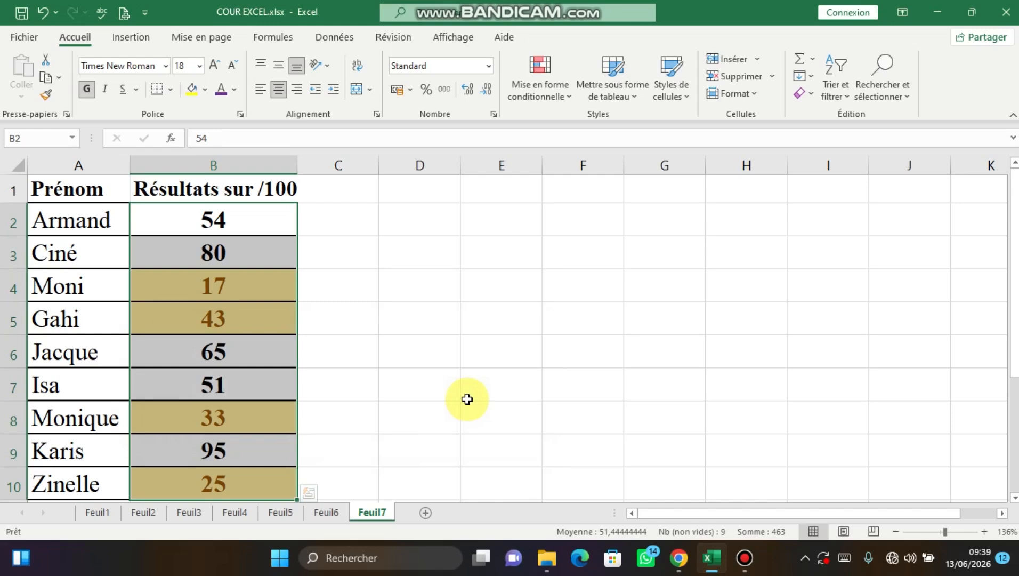
pyautogui.click(566, 96)
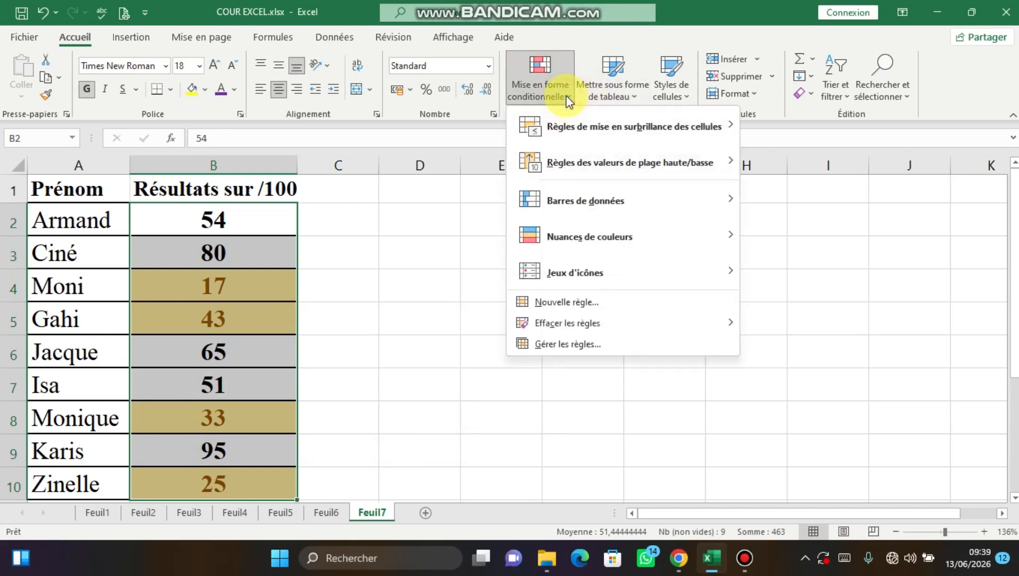
pyautogui.moveTo(648, 128)
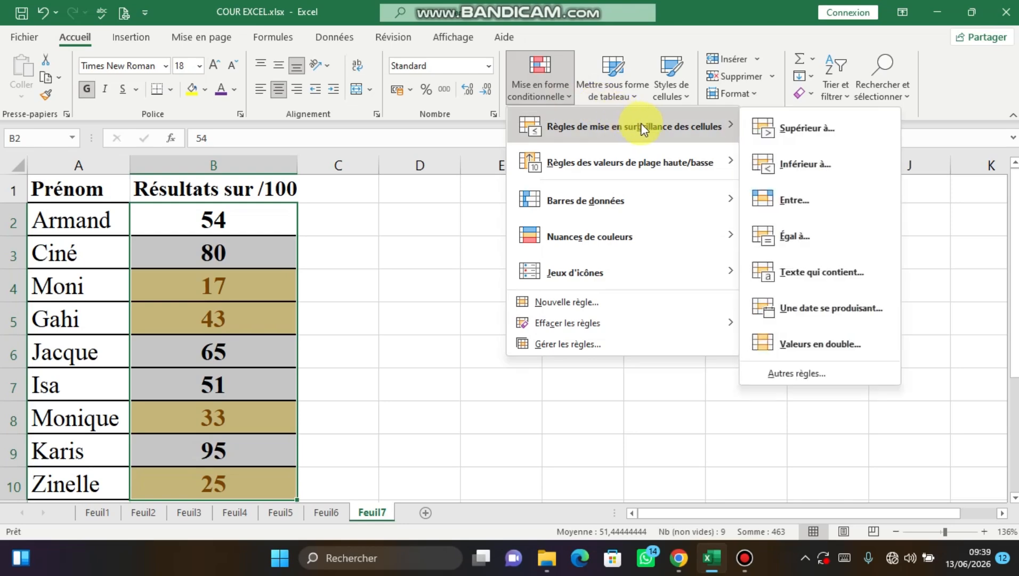
pyautogui.click(789, 158)
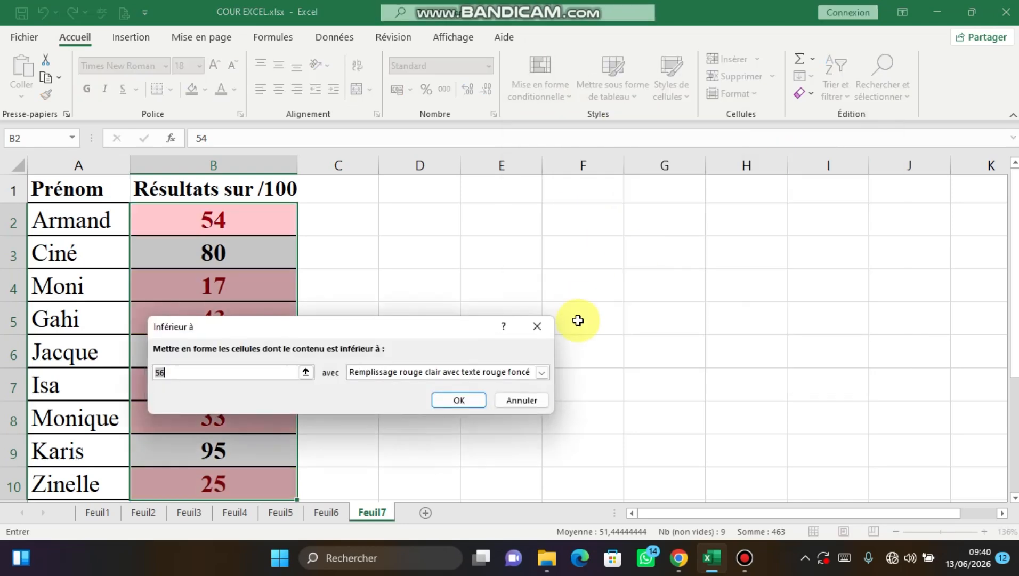
pyautogui.click(538, 335)
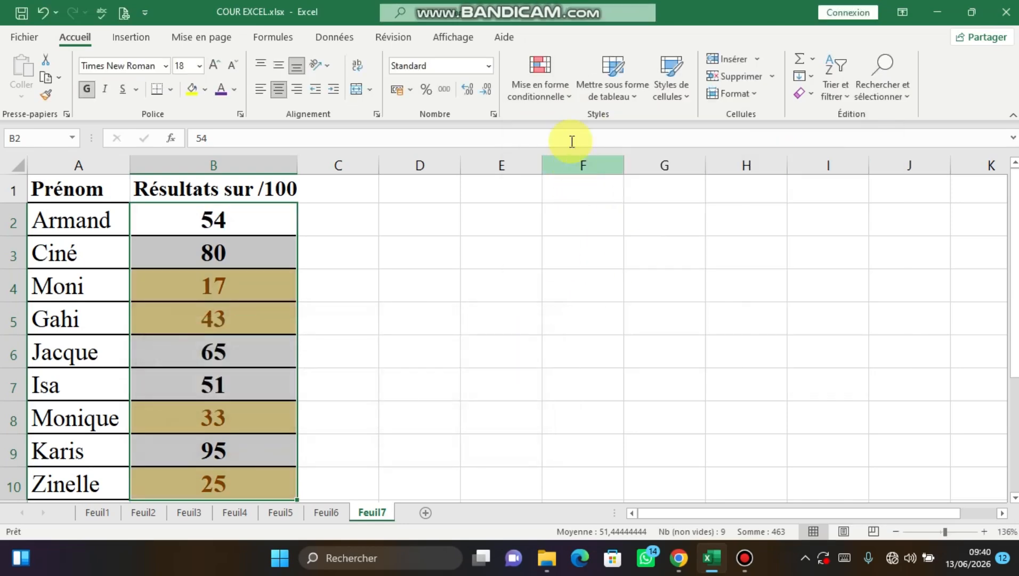
# Start a new conditional formatting rule for B2:B10 that formats all cells based on their values.
pyautogui.click(569, 101)
pyautogui.moveTo(694, 135)
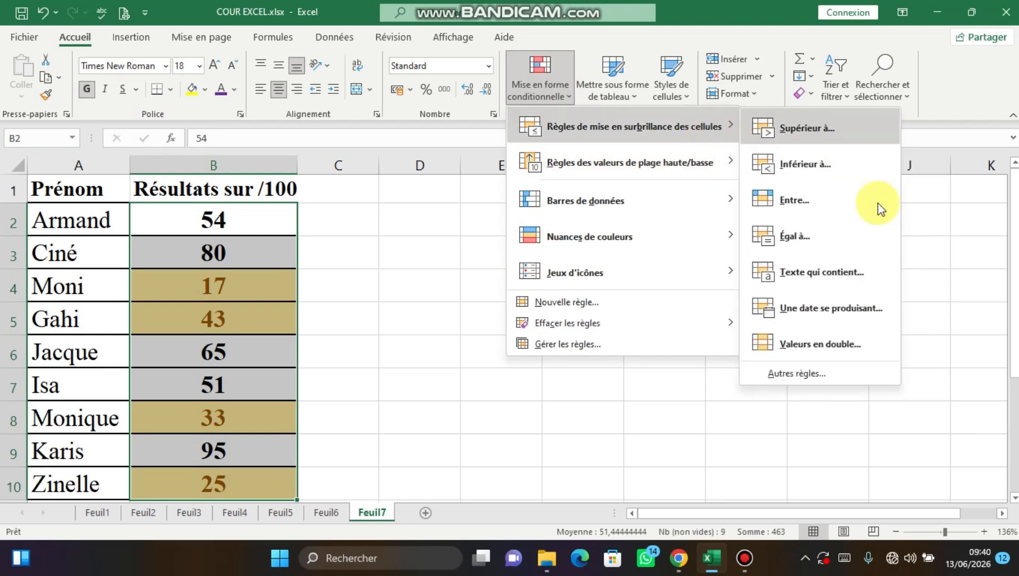
pyautogui.click(807, 369)
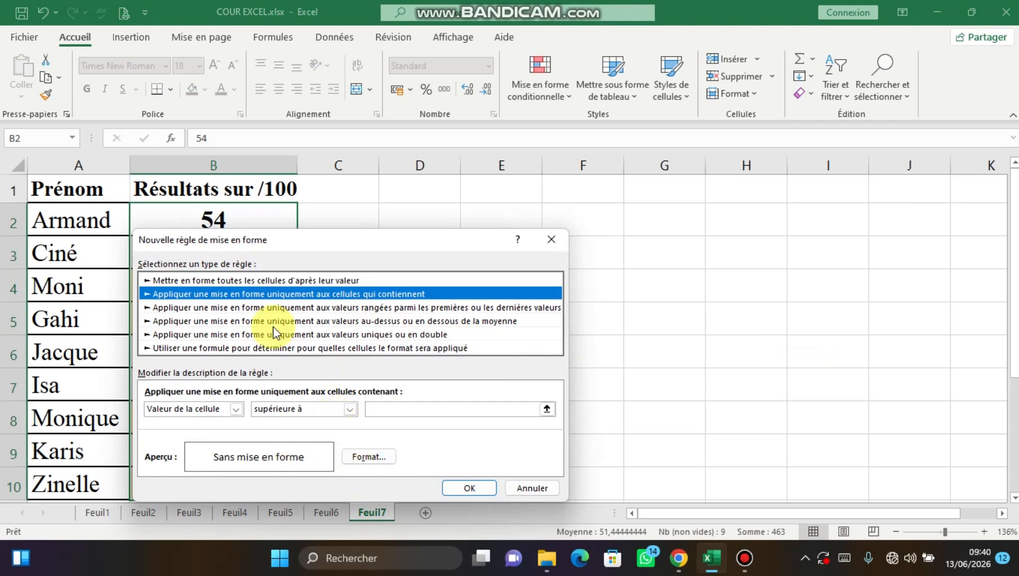
pyautogui.click(256, 281)
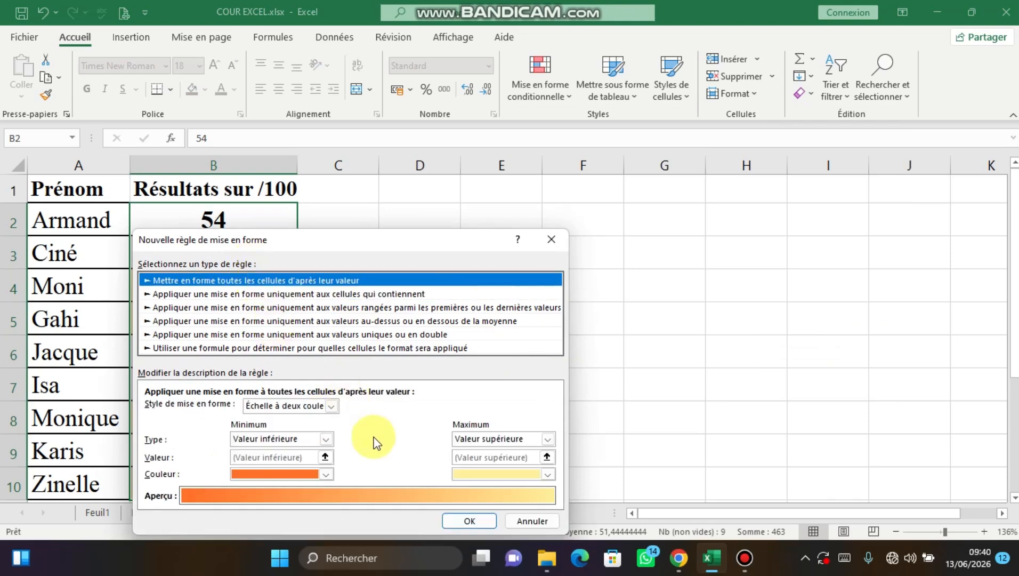